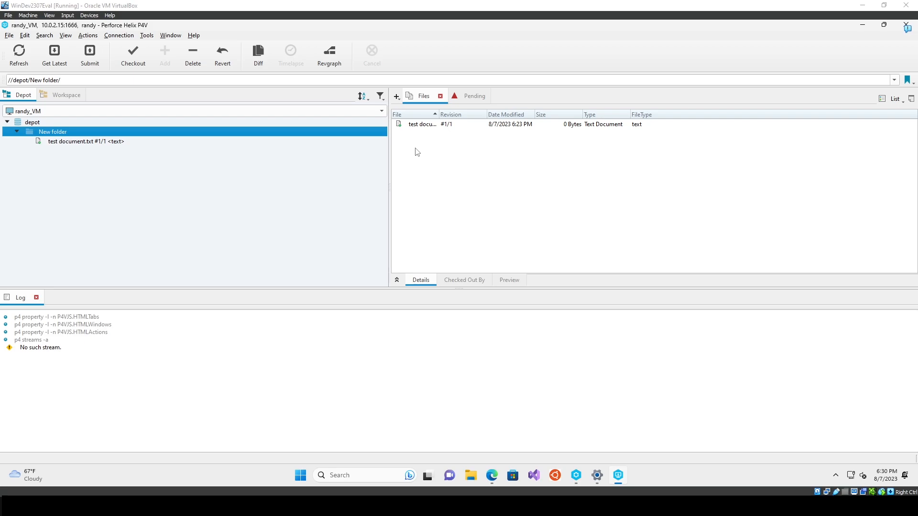
# - Open the dialog for a new server connection and prepare to edit the start of its server address
pyautogui.click(132, 36)
pyautogui.click(152, 46)
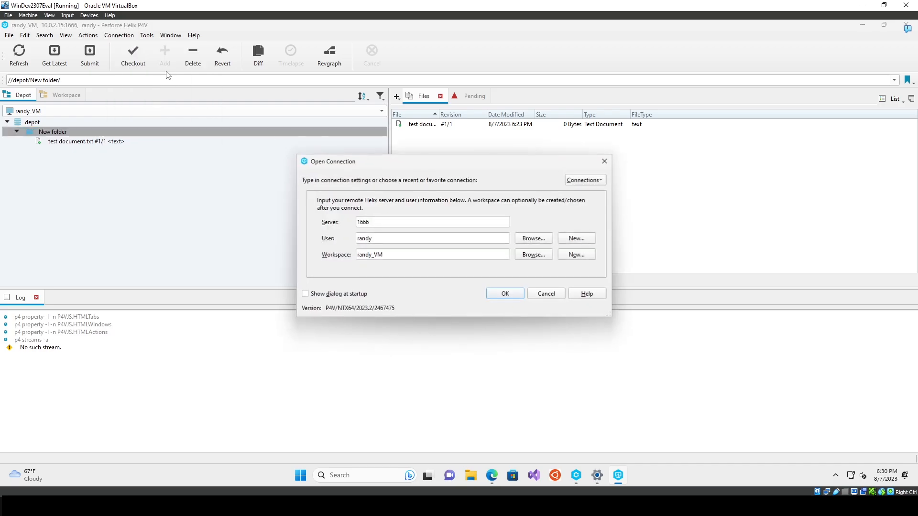
pyautogui.click(376, 222)
pyautogui.click(358, 222)
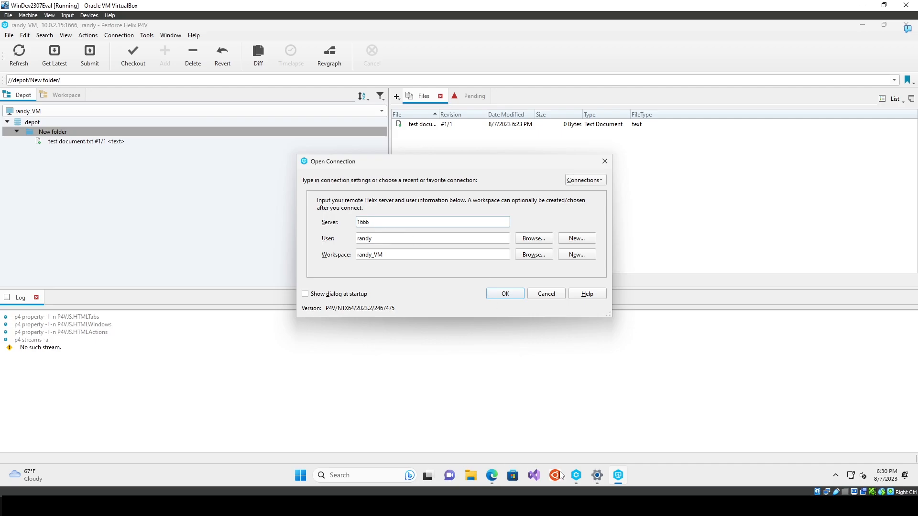
# - Switch to Windows Settings and copy the computer's IPv4 address from the Ethernet network properties
pyautogui.click(596, 481)
pyautogui.click(596, 480)
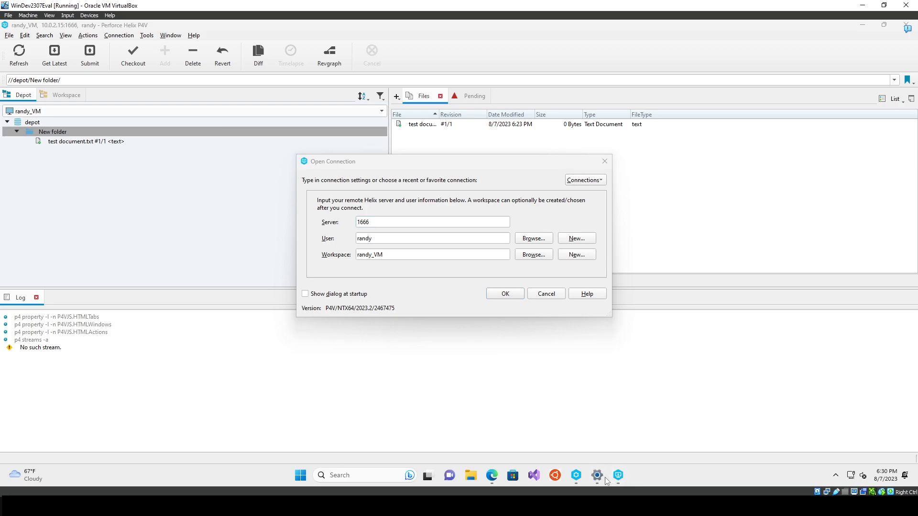
pyautogui.click(597, 477)
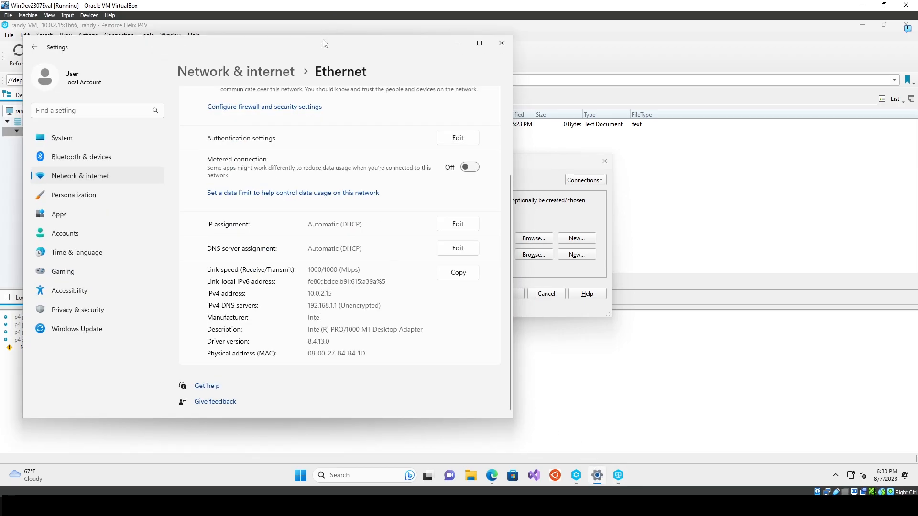
pyautogui.moveTo(323, 42); pyautogui.dragTo(314, 40)
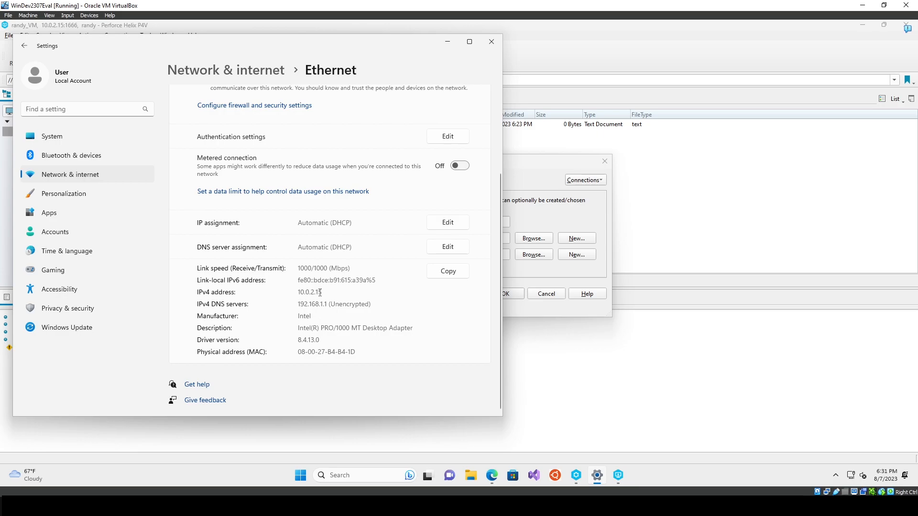
pyautogui.moveTo(319, 292); pyautogui.dragTo(296, 292)
pyautogui.hotkey('ctrl', 'c')
# - Return to P4V and insert the copied IP address before the port so the server reads 10.0.2.15:1666
pyautogui.click(538, 165)
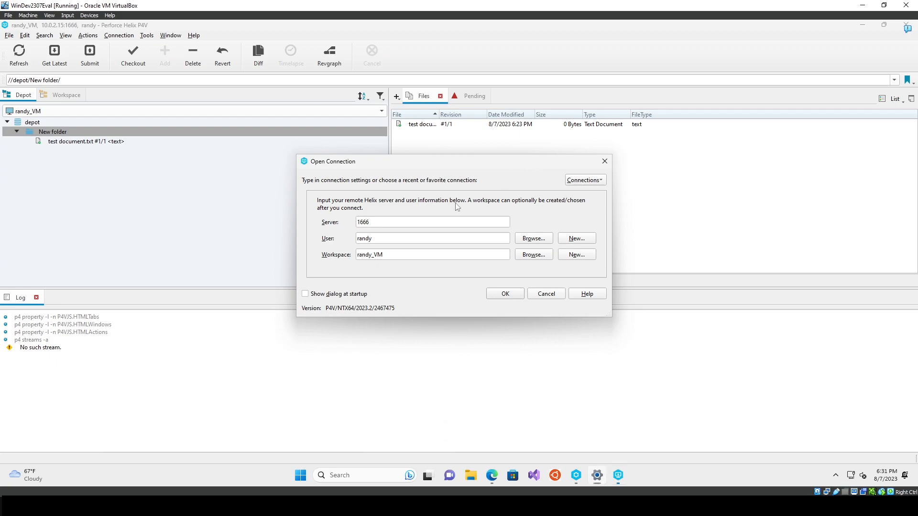
pyautogui.hotkey('ctrl', 'v')
pyautogui.write(':')
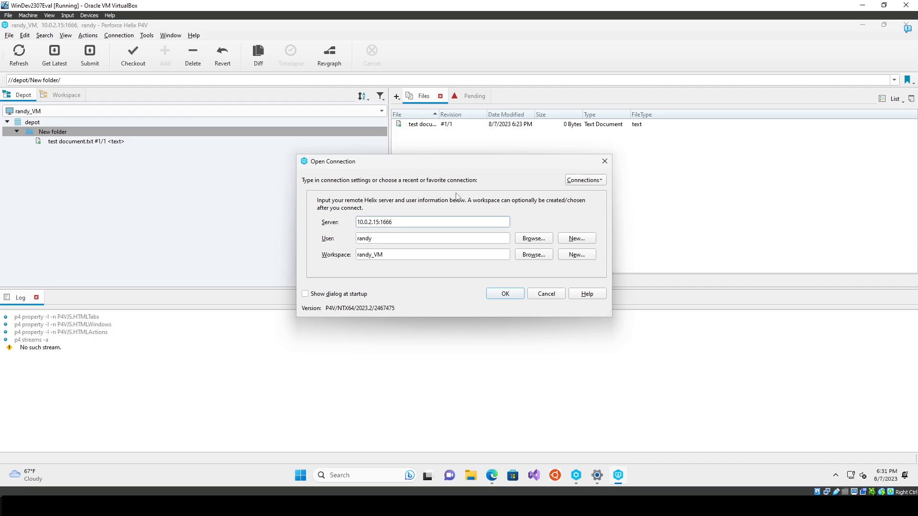
# - Switch to Edge, look up the public IP address by searching for "what is my ip" in a new tab, and close that tab
pyautogui.moveTo(499, 474)
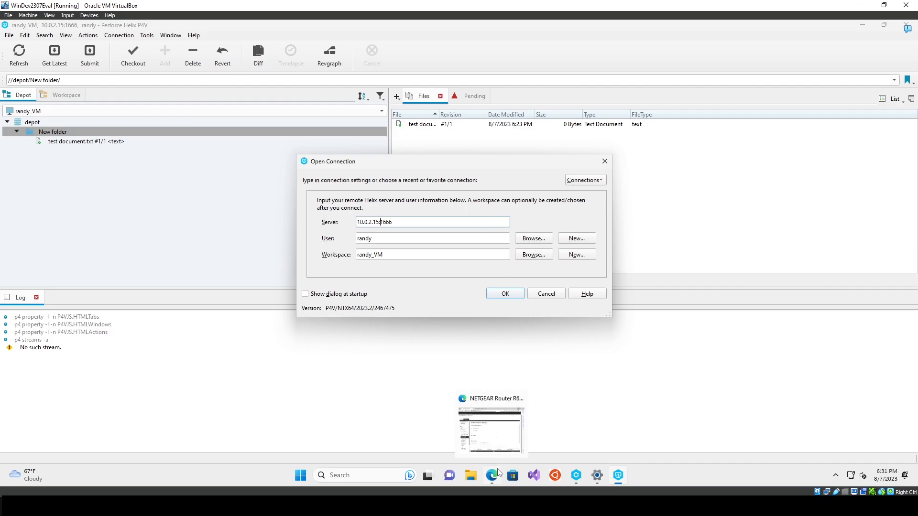
pyautogui.click(490, 437)
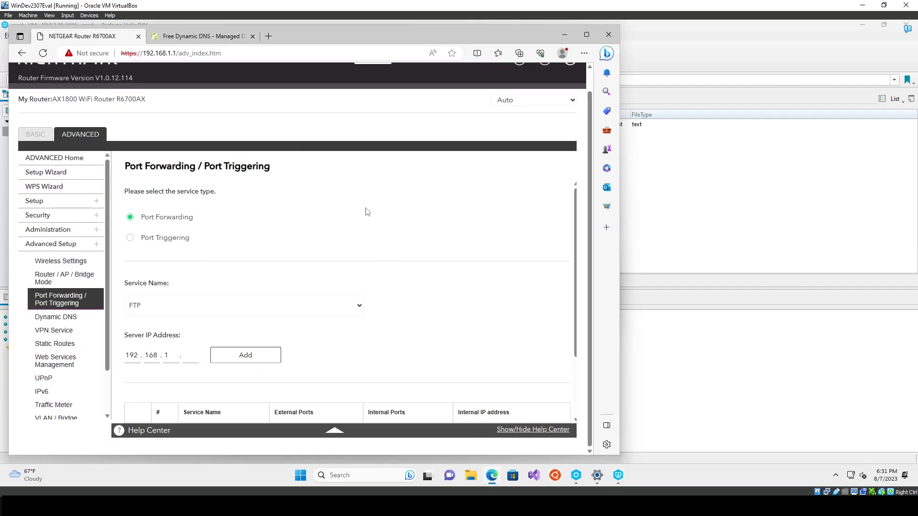
pyautogui.click(268, 36)
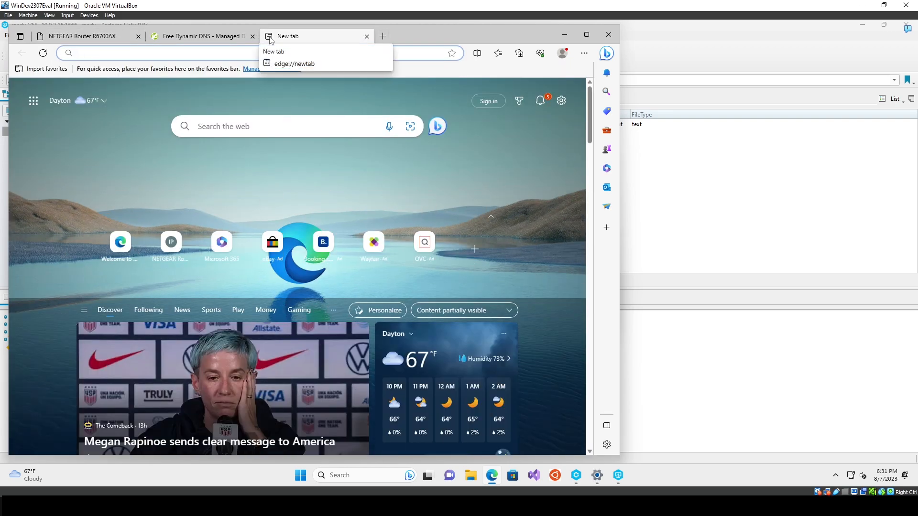
pyautogui.write('what is my')
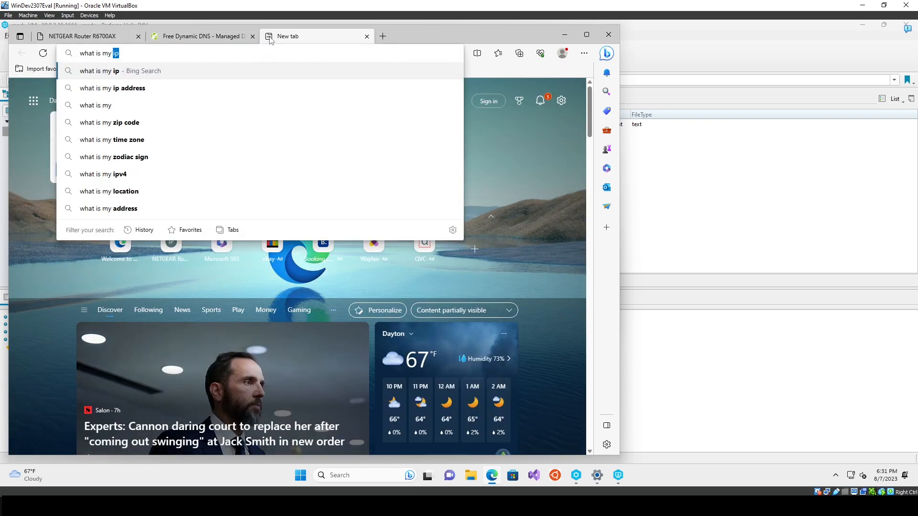
pyautogui.press('BackSpace')
pyautogui.write('ip')
pyautogui.press('Return')
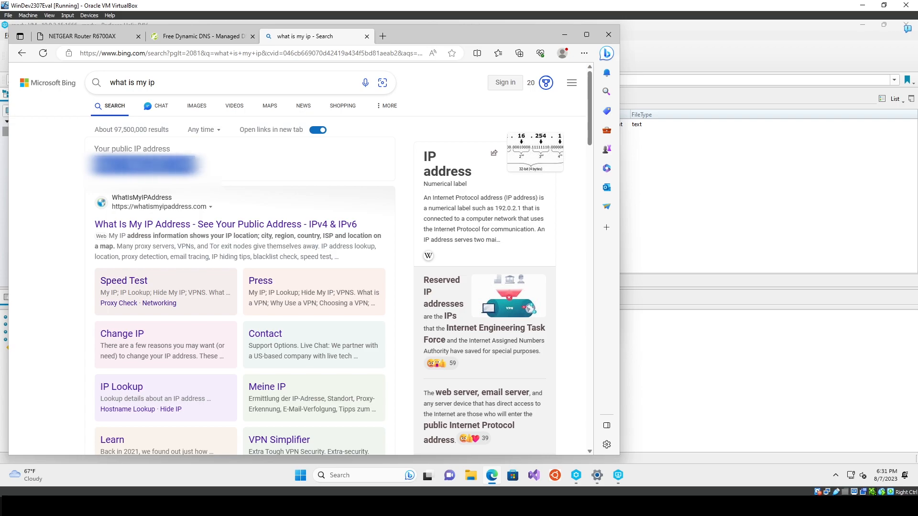
pyautogui.click(250, 157)
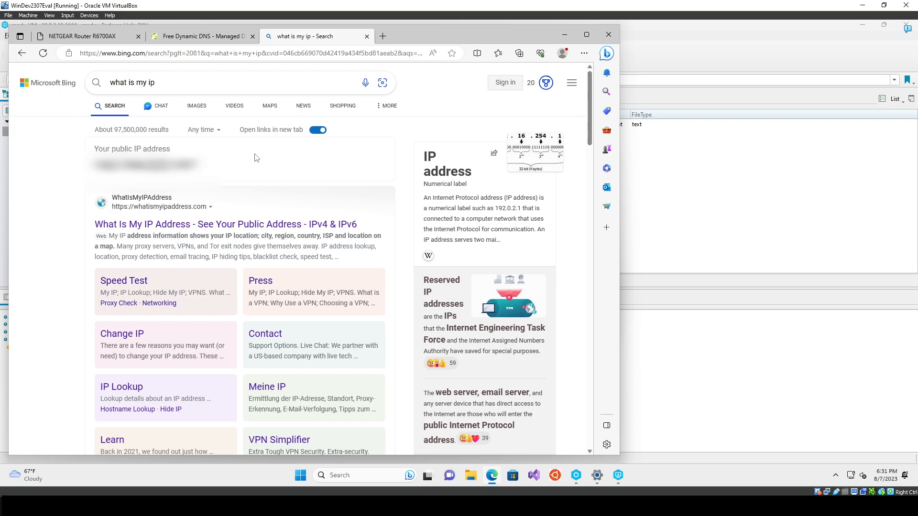
pyautogui.click(367, 37)
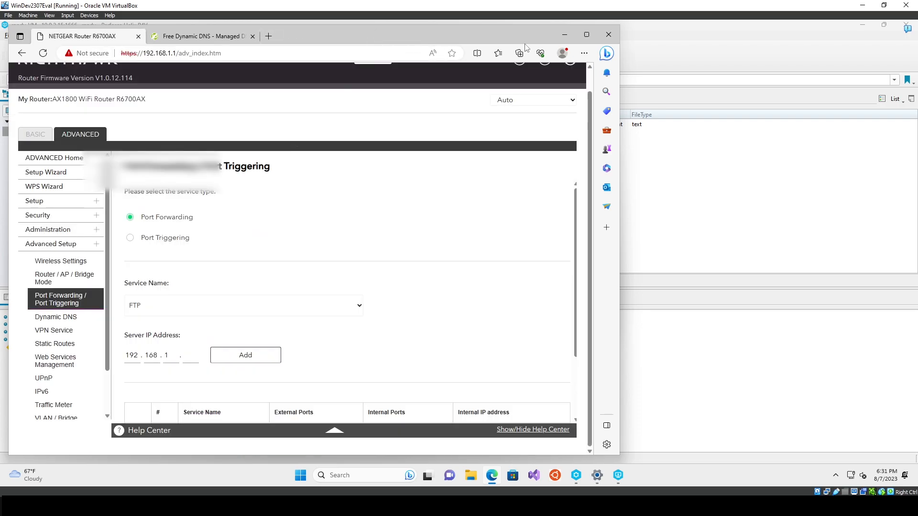
pyautogui.click(565, 34)
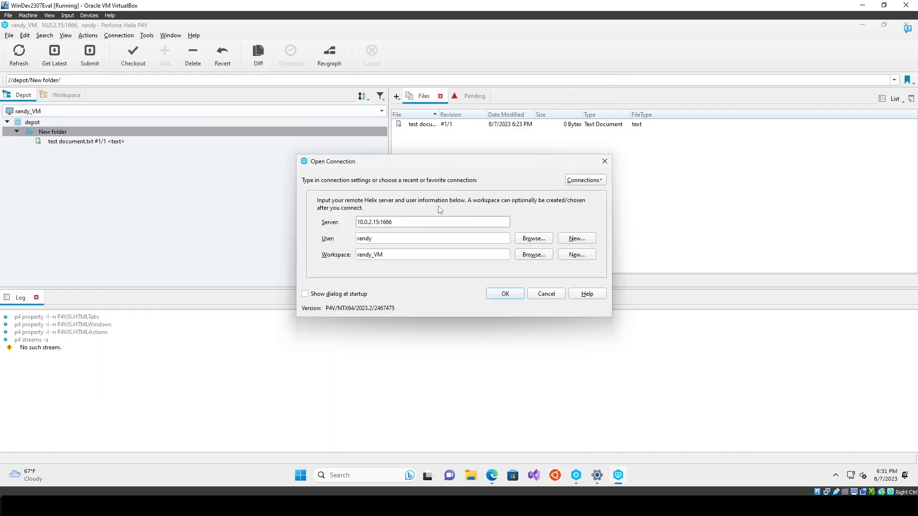
# - Check the IP address and port in the server field, and open the connection to 10.0.2.15:1666
pyautogui.moveTo(358, 222); pyautogui.dragTo(382, 221)
pyautogui.click(387, 222)
pyautogui.doubleClick(388, 221)
pyautogui.click(409, 222)
pyautogui.click(507, 295)
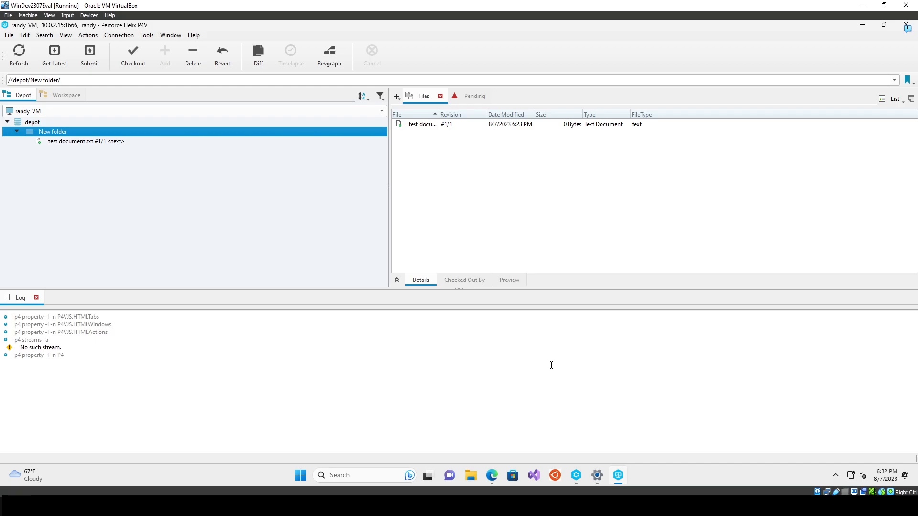
# - Switch to the router page in Edge and fill in a custom port forwarding service with TCP/UDP and external port range 1666
pyautogui.click(498, 474)
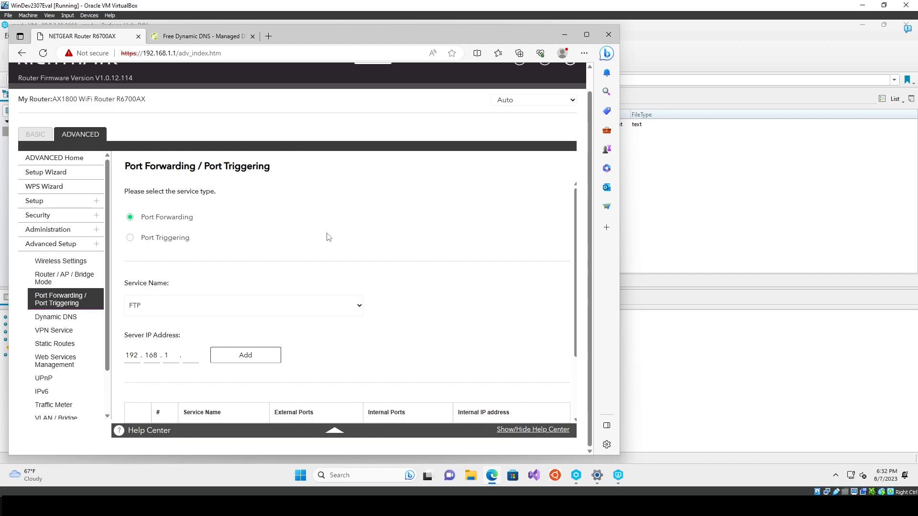
pyautogui.scroll(-3, 333, 221)
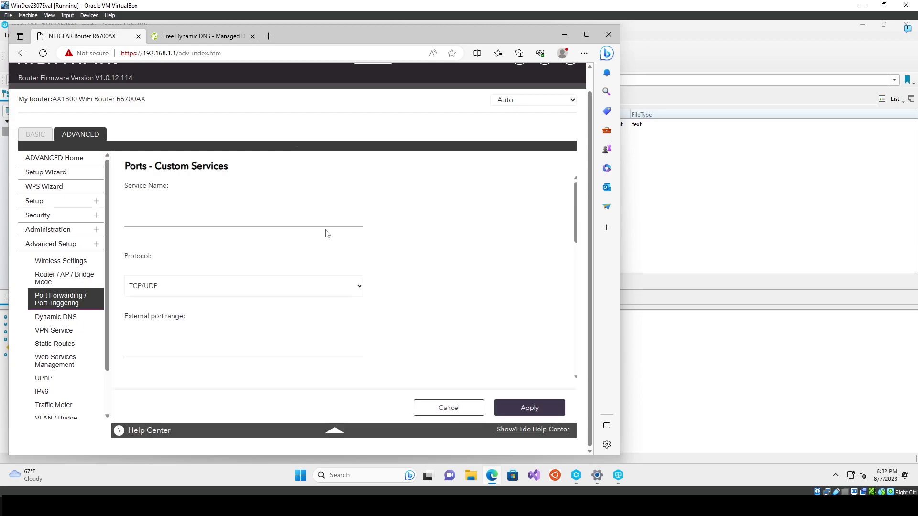
pyautogui.click(277, 230)
pyautogui.scroll(-1, 277, 231)
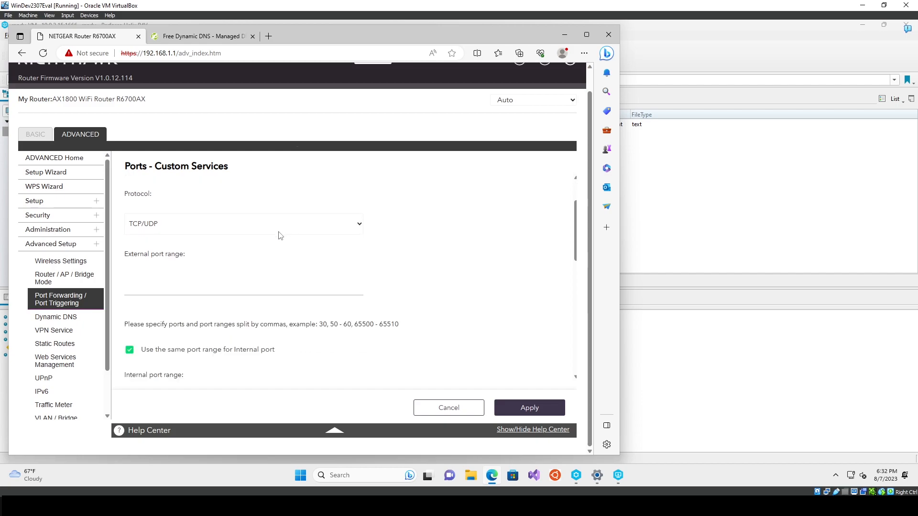
pyautogui.click(279, 232)
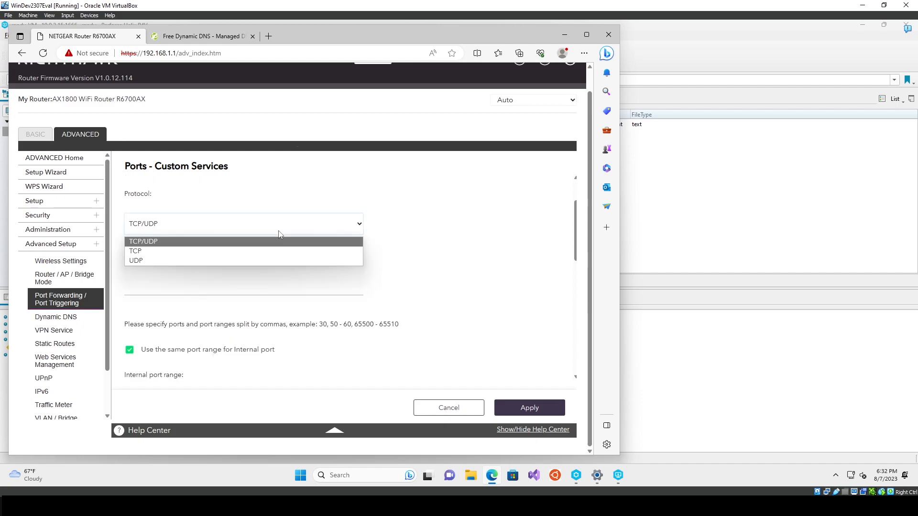
pyautogui.click(482, 227)
pyautogui.scroll(-1, 481, 240)
pyautogui.click(230, 262)
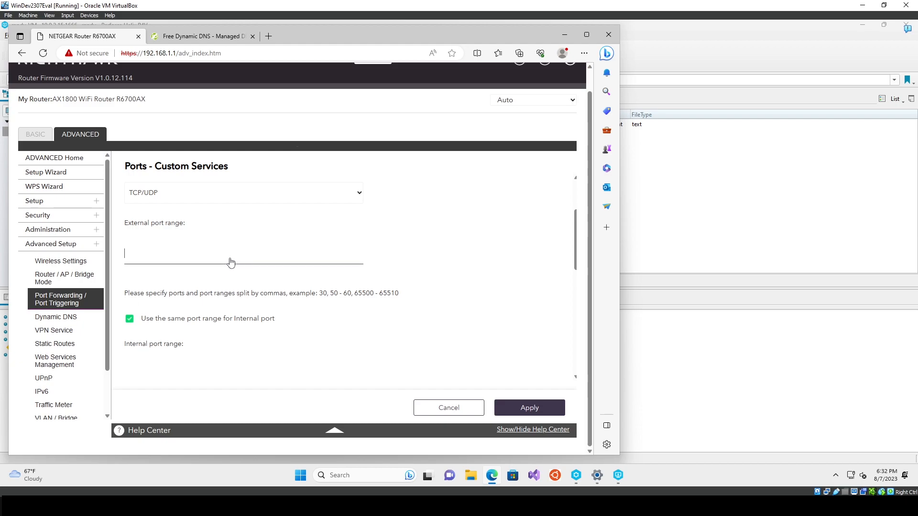
pyautogui.write('1666')
pyautogui.click(454, 262)
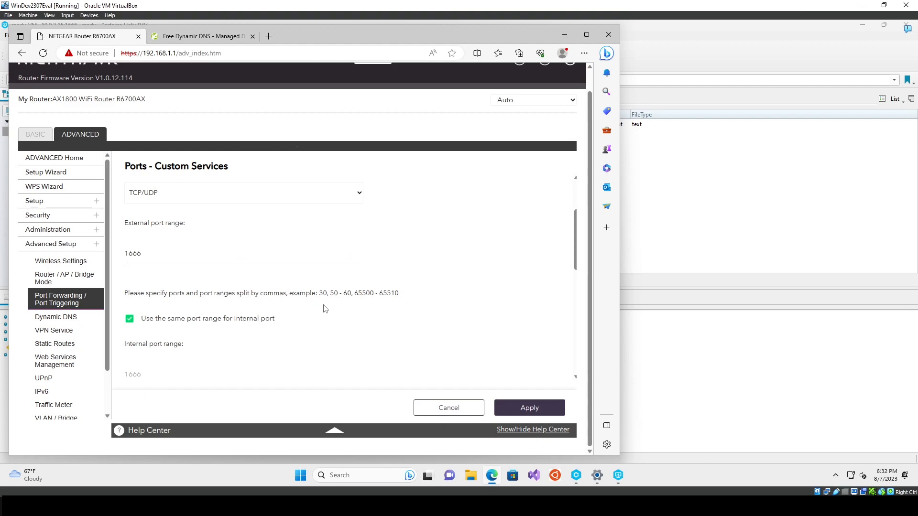
# - Review the internal port range and internal IP address fields of the custom port forwarding service
pyautogui.scroll(-3, 390, 254)
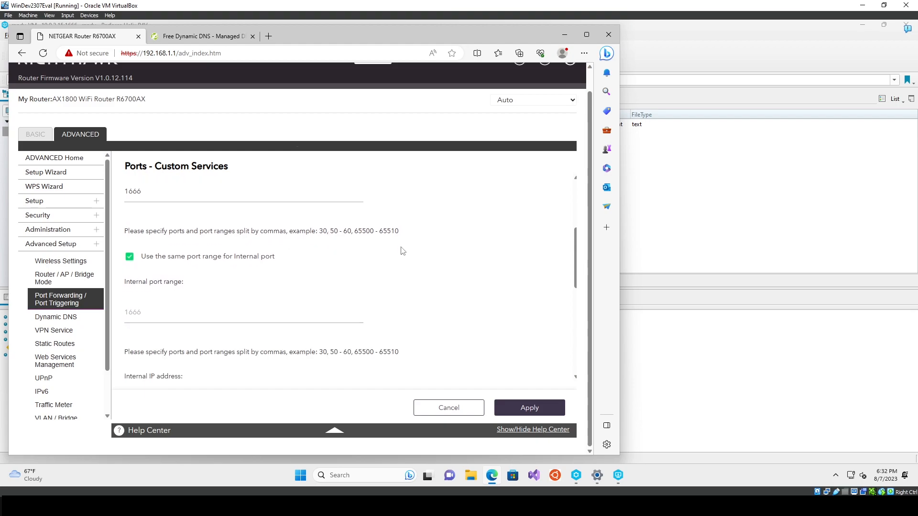
pyautogui.scroll(1, 414, 254)
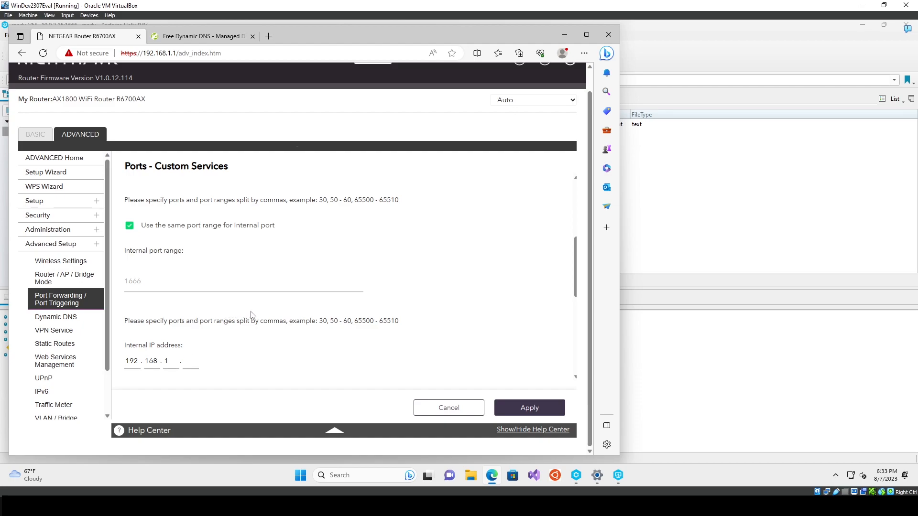
pyautogui.scroll(-2, 268, 316)
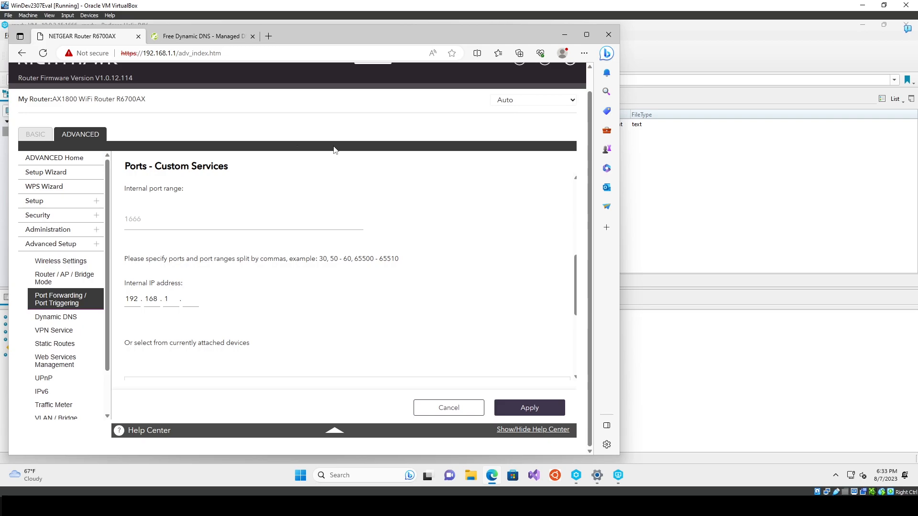
pyautogui.click(696, 24)
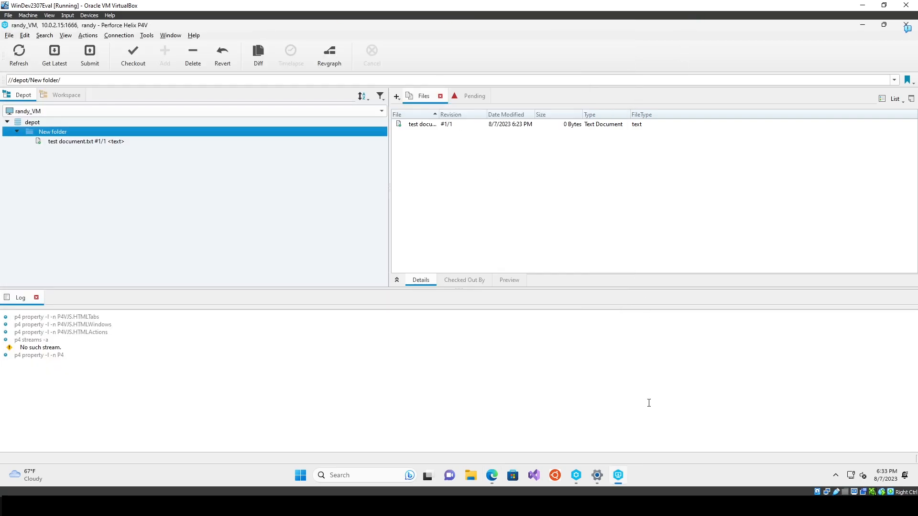
pyautogui.click(493, 475)
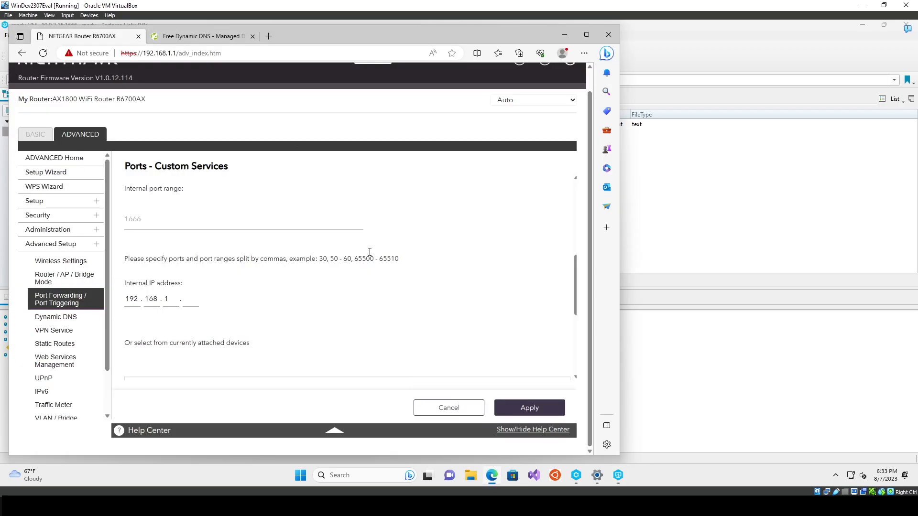
# - Examine the No-IP dynamic DNS website and its address, comparing it with the router page
pyautogui.click(177, 36)
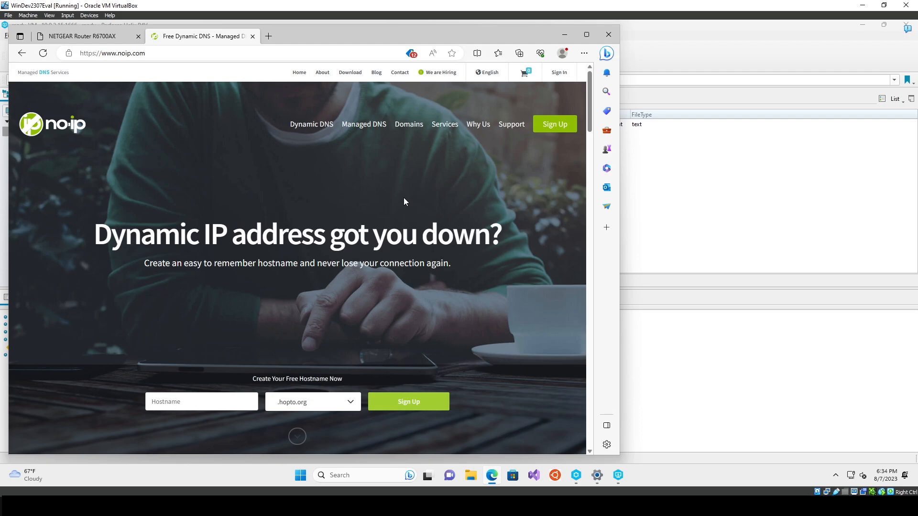
pyautogui.click(143, 54)
pyautogui.click(154, 53)
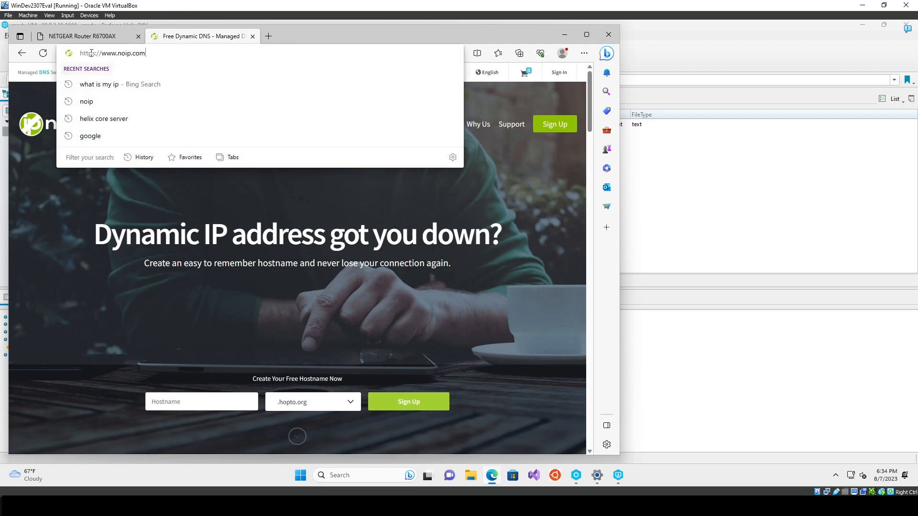
pyautogui.moveTo(97, 53)
pyautogui.mouseDown()
pyautogui.moveTo(146, 53)
pyautogui.moveTo(98, 53)
pyautogui.mouseUp()
pyautogui.click(157, 53)
pyautogui.click(151, 53)
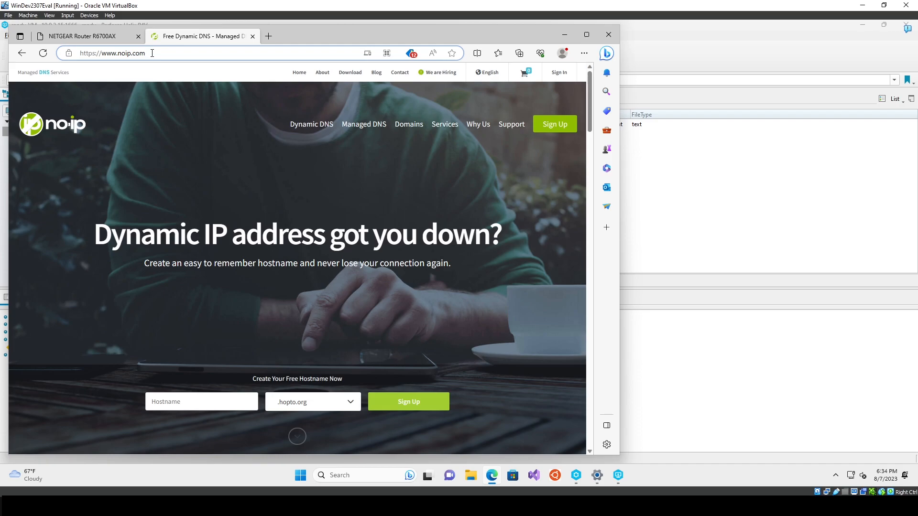
pyautogui.click(115, 42)
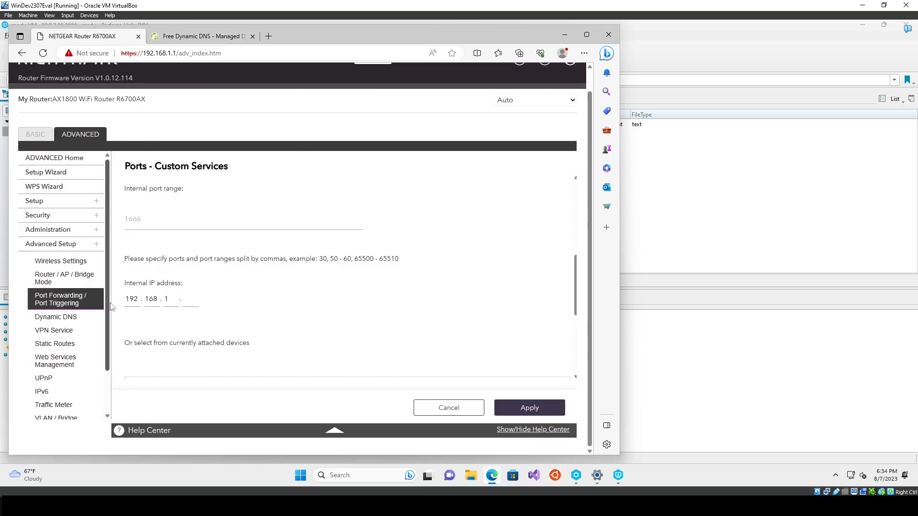
pyautogui.click(220, 39)
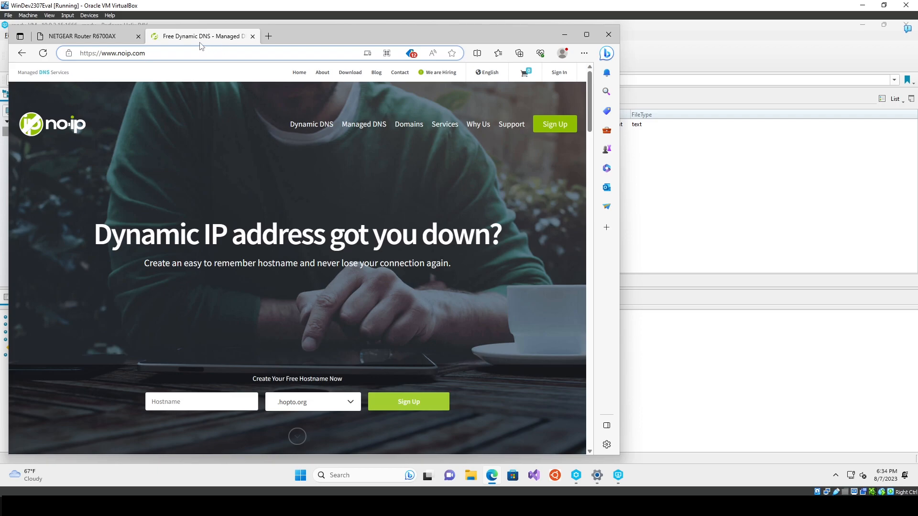
# - Open the router's Dynamic DNS settings, review the available service providers, and return to the No-IP website
pyautogui.click(106, 38)
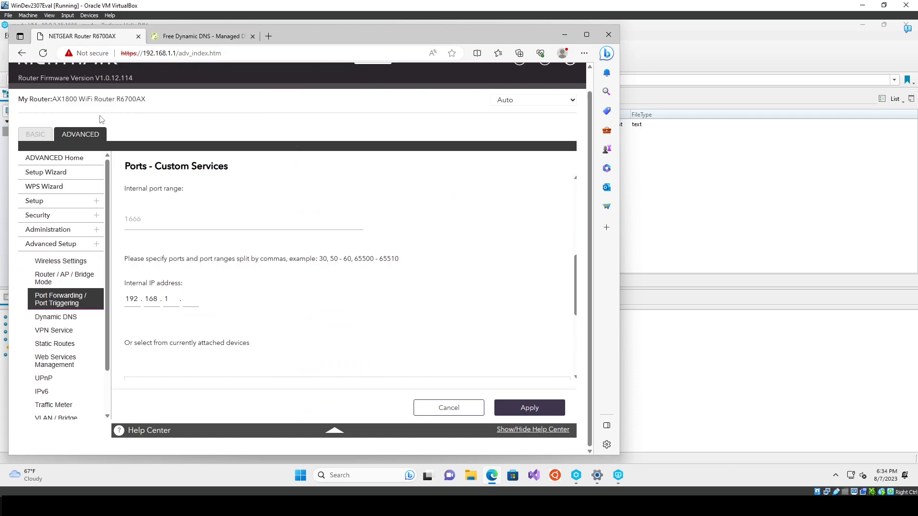
pyautogui.click(68, 318)
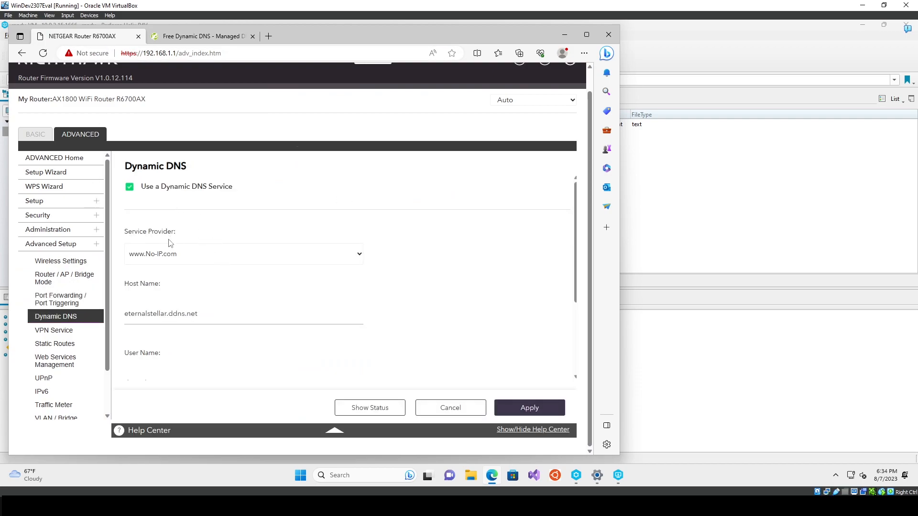
pyautogui.click(186, 261)
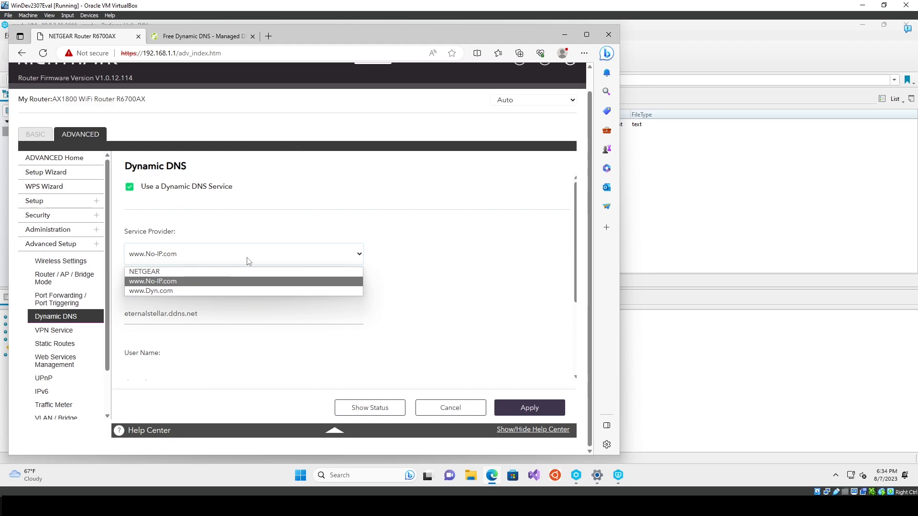
pyautogui.click(400, 241)
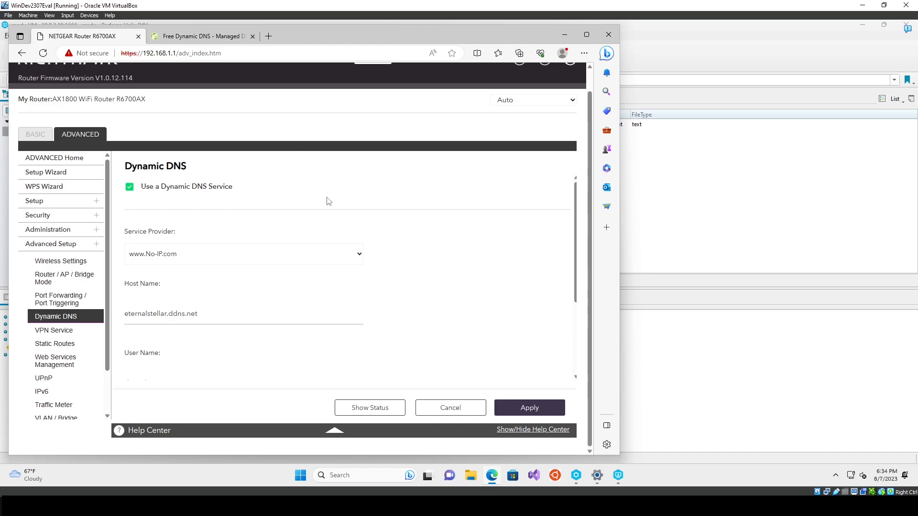
pyautogui.click(221, 39)
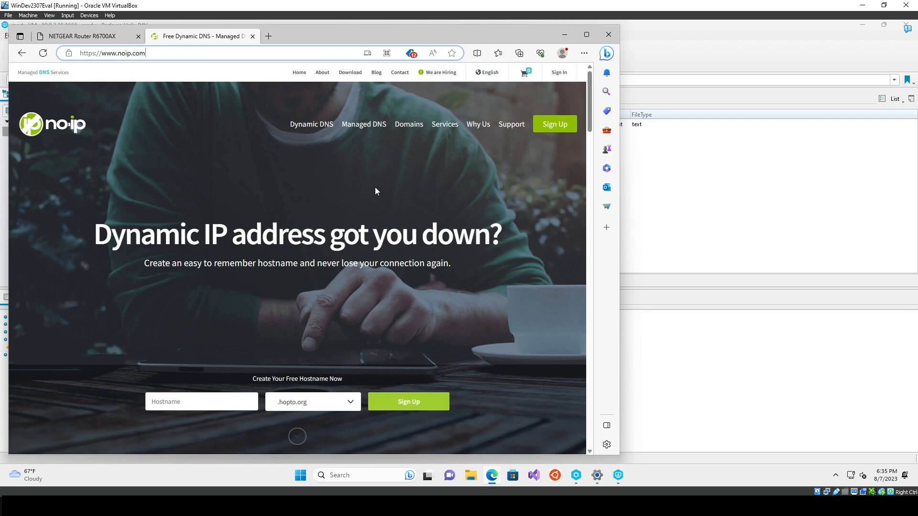
# - Switch back to Perforce P4V and bring up the Open Connection dialog
pyautogui.click(570, 36)
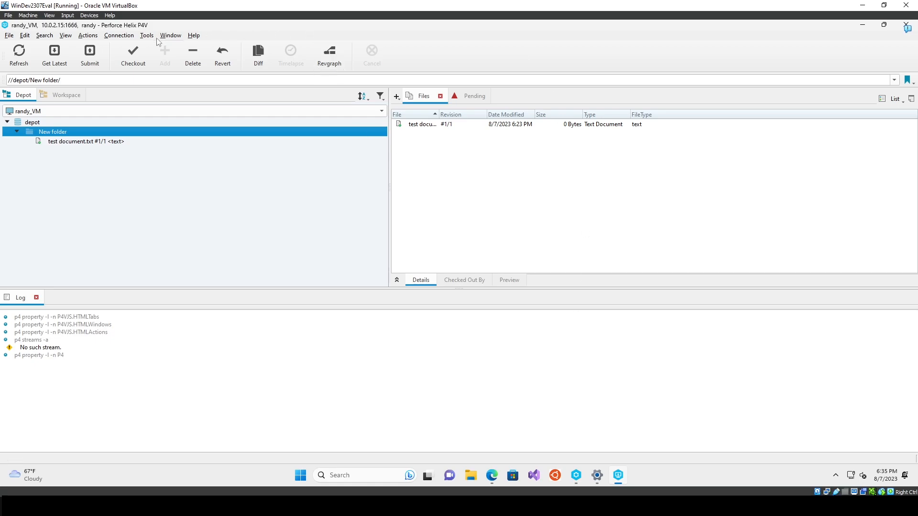
pyautogui.click(130, 38)
pyautogui.click(133, 49)
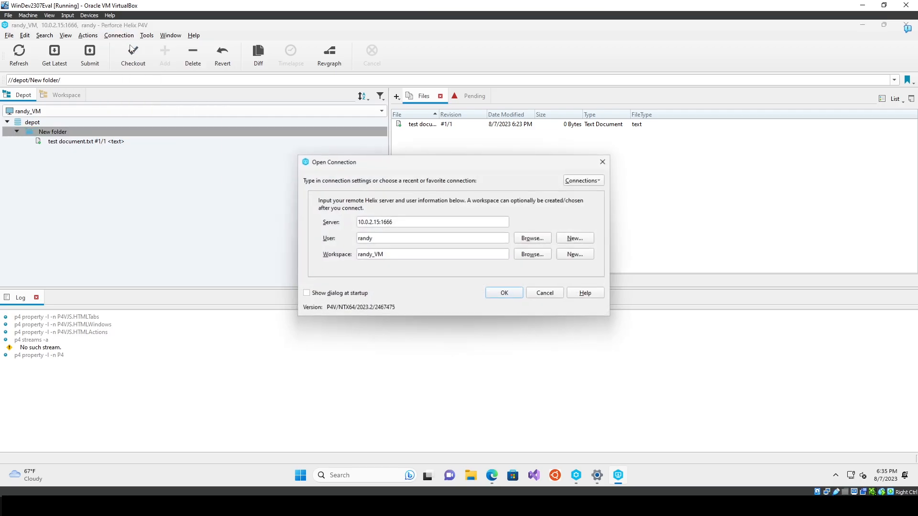
# - Examine the IP address part of the server field in the Open Connection dialog
pyautogui.click(378, 222)
pyautogui.moveTo(377, 222); pyautogui.dragTo(355, 221)
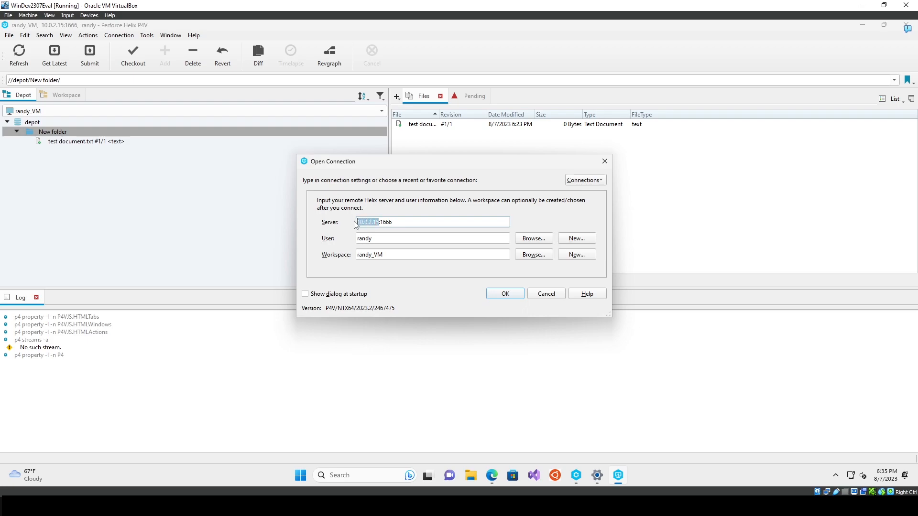
pyautogui.click(373, 221)
pyautogui.moveTo(379, 222); pyautogui.dragTo(350, 223)
pyautogui.click(375, 222)
pyautogui.moveTo(358, 222); pyautogui.dragTo(380, 222)
pyautogui.click(404, 225)
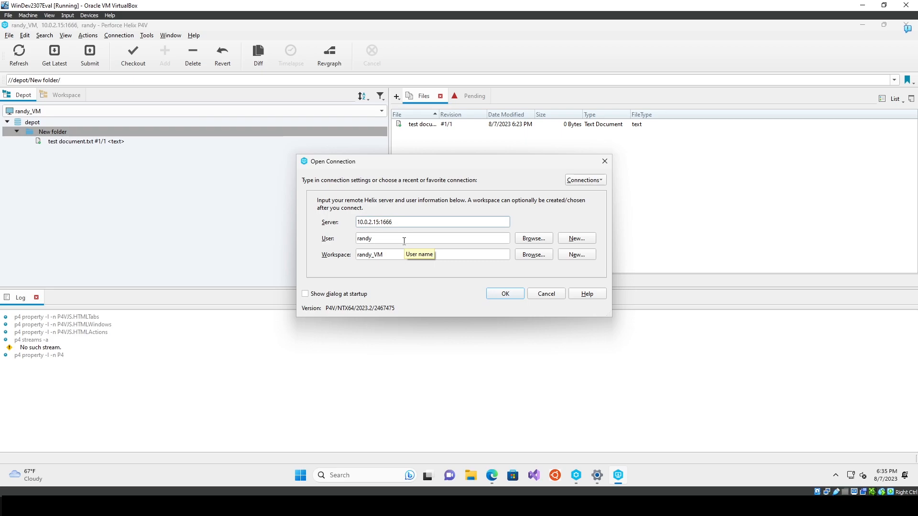
# - Set the Open Connection dialog to show at startup and look over the list of recent connections
pyautogui.click(575, 180)
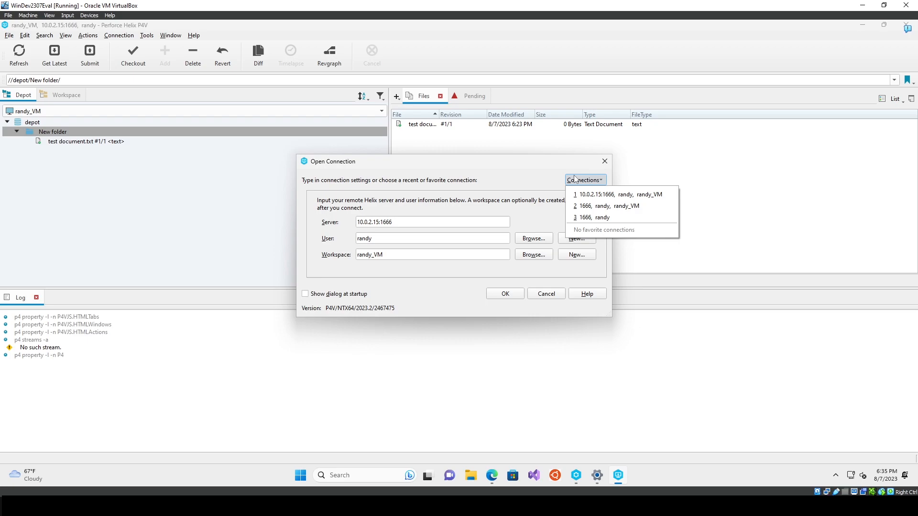
pyautogui.click(335, 293)
pyautogui.click(588, 180)
pyautogui.click(484, 183)
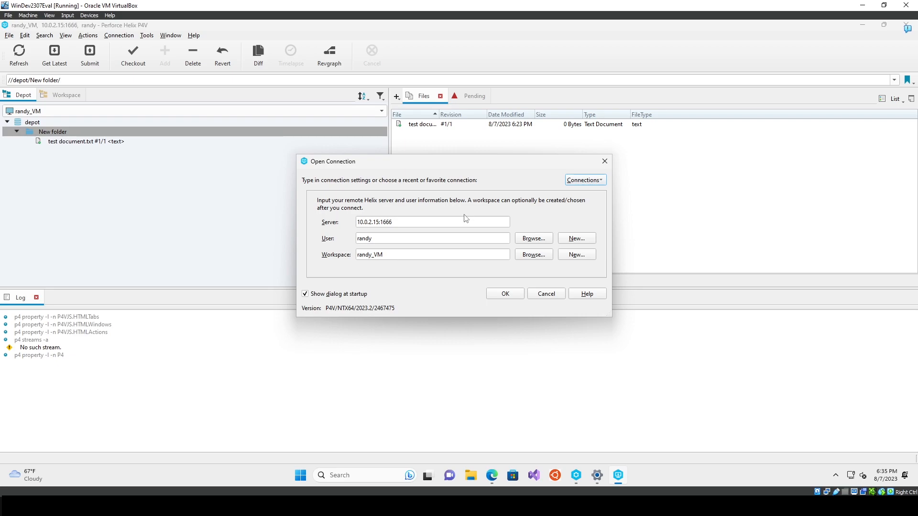
# - Choose the recent connection 10.0.2.15:1666 and open it
pyautogui.click(583, 181)
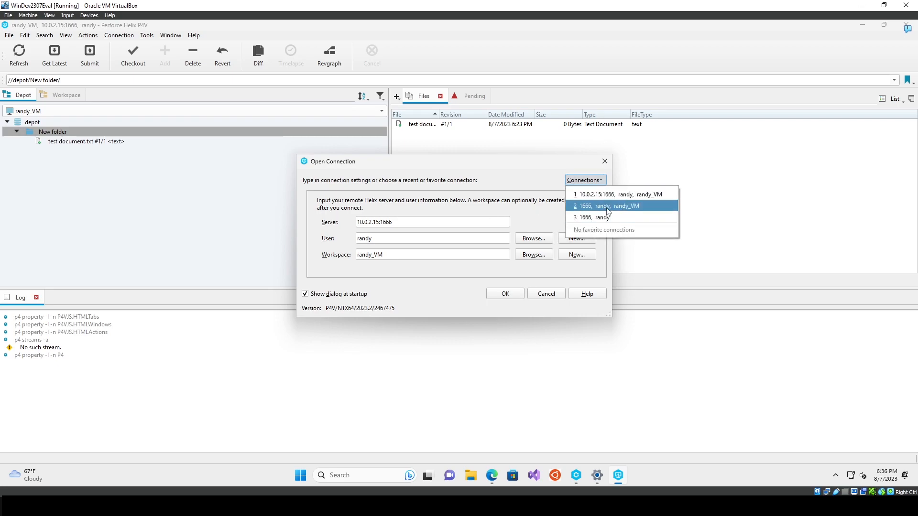
pyautogui.click(607, 195)
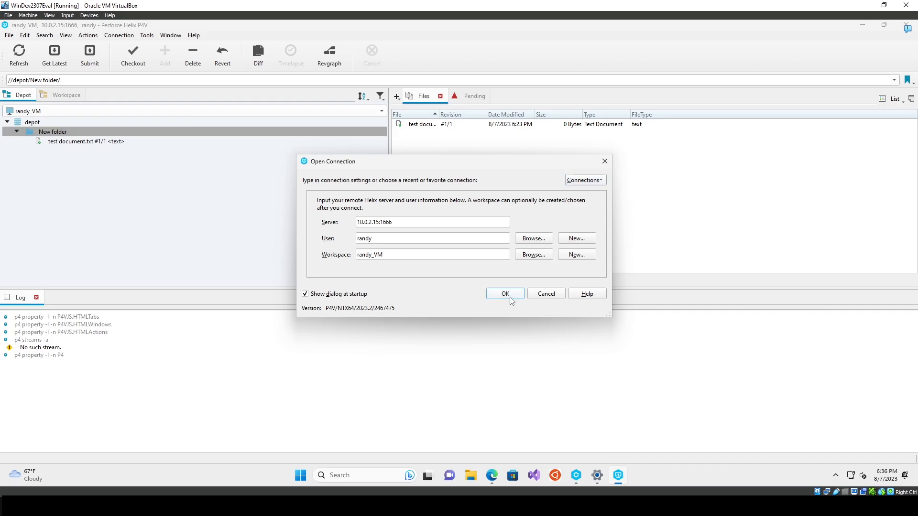
pyautogui.click(505, 293)
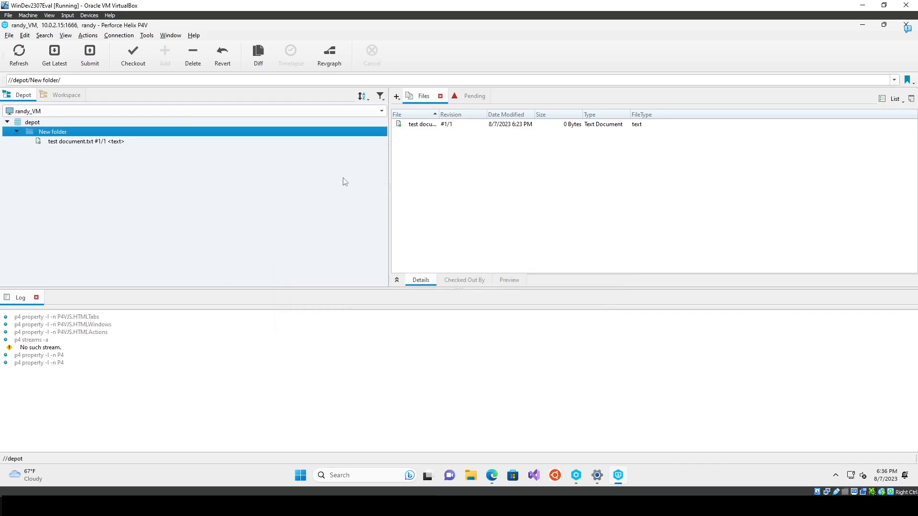